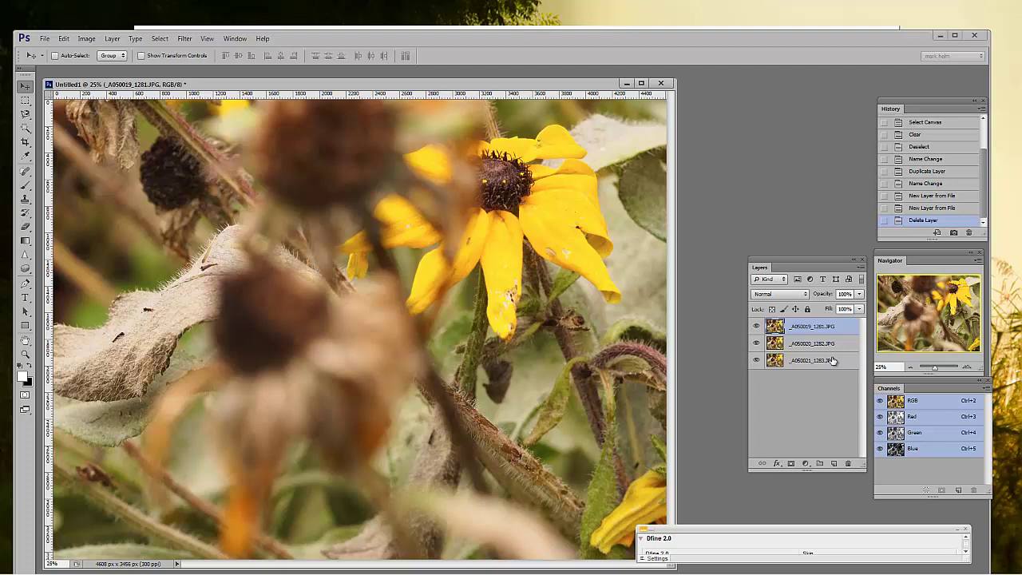
Select all three photo layers and auto-align them using the Auto projection
{"action": "left_click", "coordinate": [831, 361], "text": "shift"}
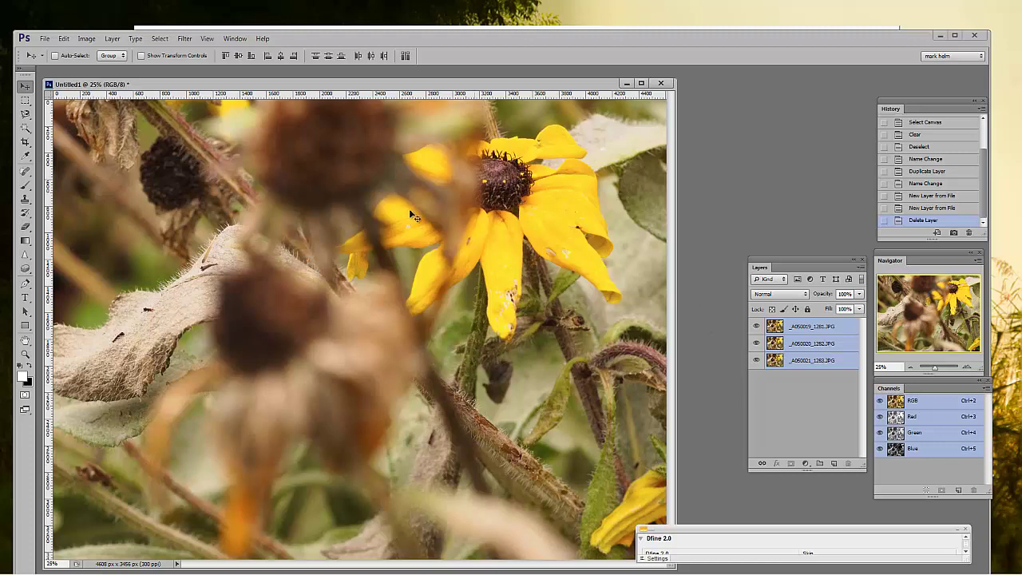
{"action": "left_click", "coordinate": [65, 40]}
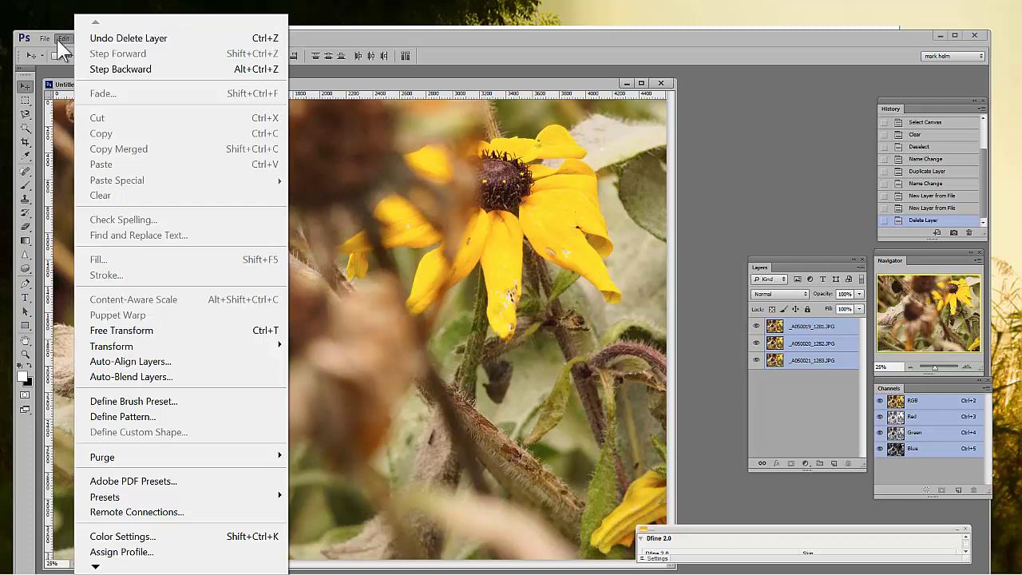
{"action": "left_click", "coordinate": [161, 360]}
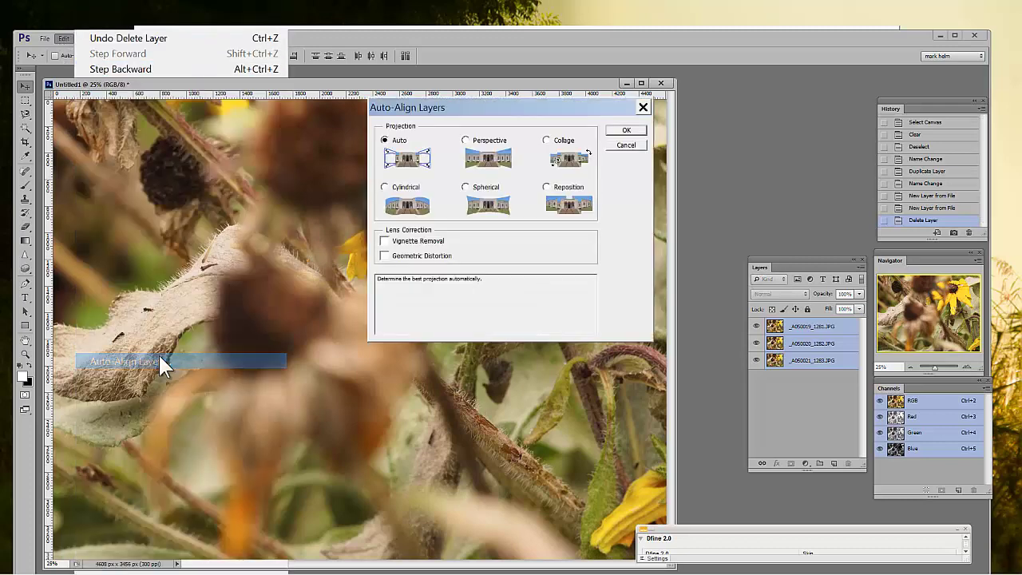
{"action": "left_click", "coordinate": [620, 130]}
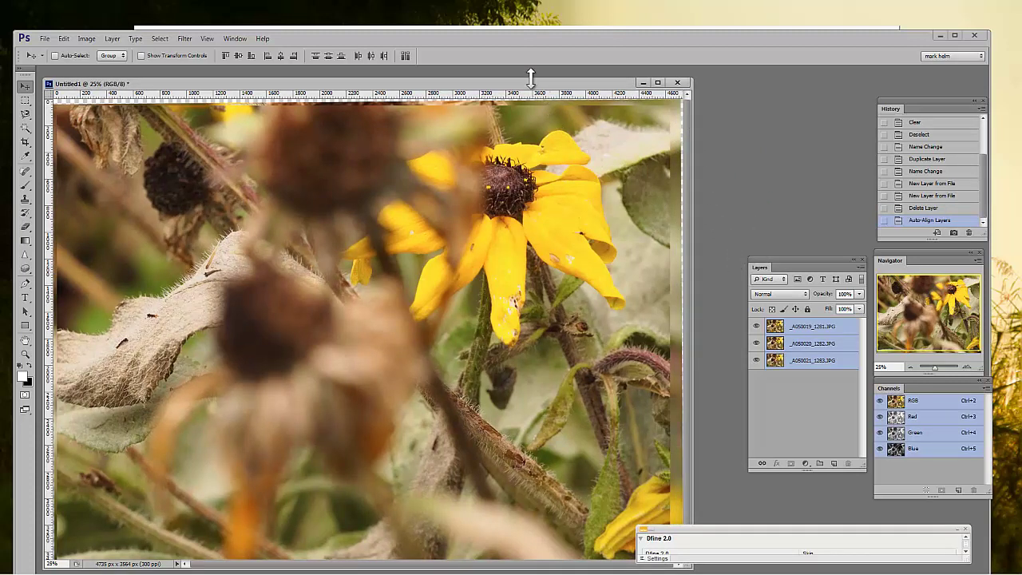
Enlarge the document window to show the whole canvas, and auto-blend the three layers using Stack Images with Seamless Tones and Colors
{"action": "left_click_drag", "start_coordinate": [530, 83], "coordinate": [559, 33]}
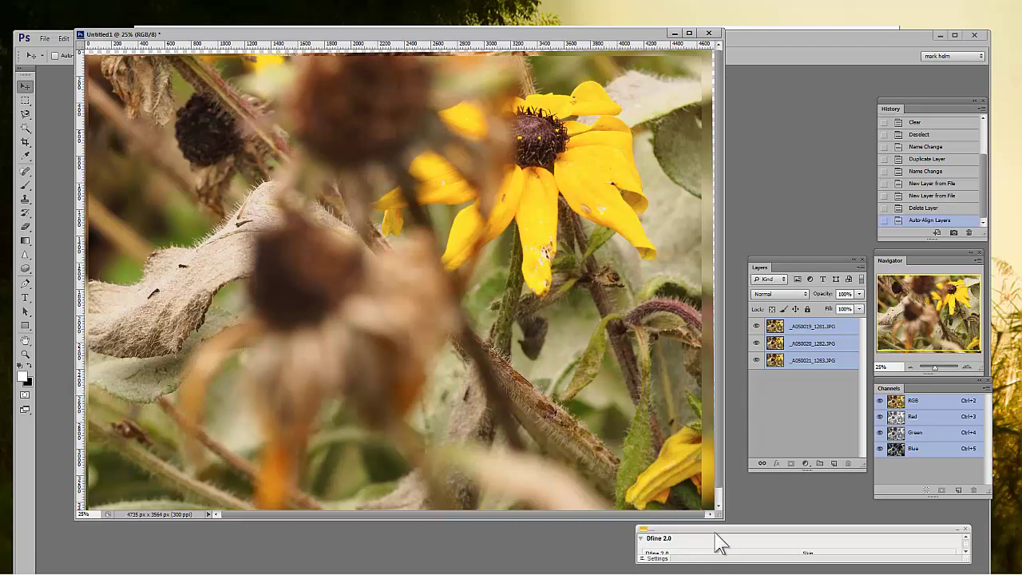
{"action": "left_click_drag", "start_coordinate": [734, 541], "coordinate": [838, 550]}
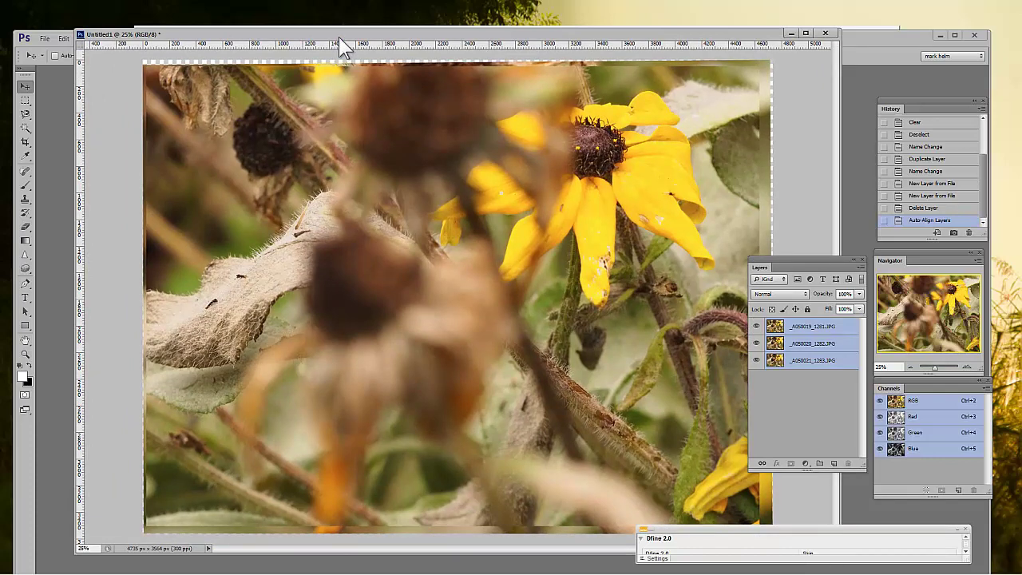
{"action": "left_click_drag", "start_coordinate": [338, 35], "coordinate": [339, 69]}
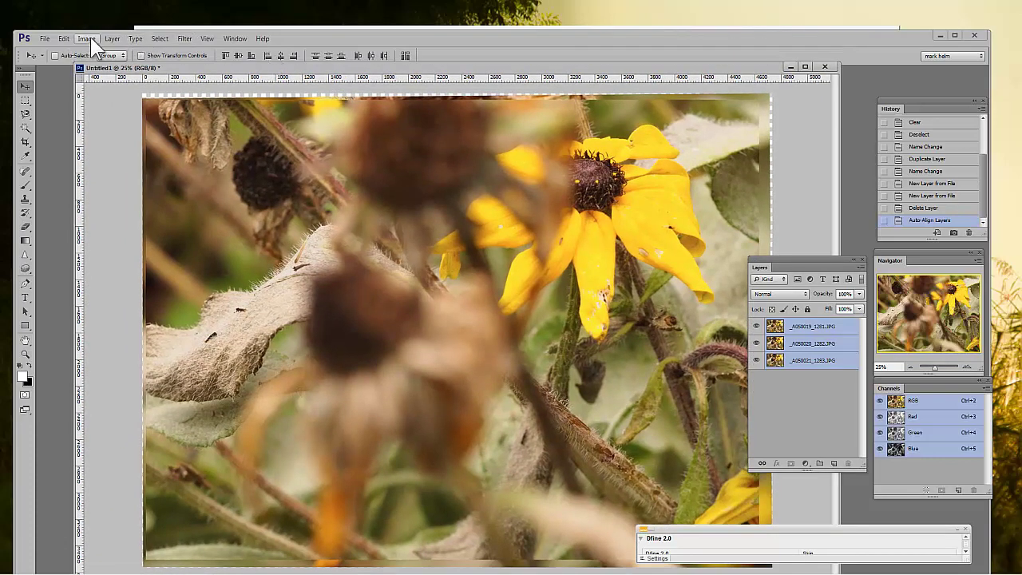
{"action": "left_click", "coordinate": [63, 38]}
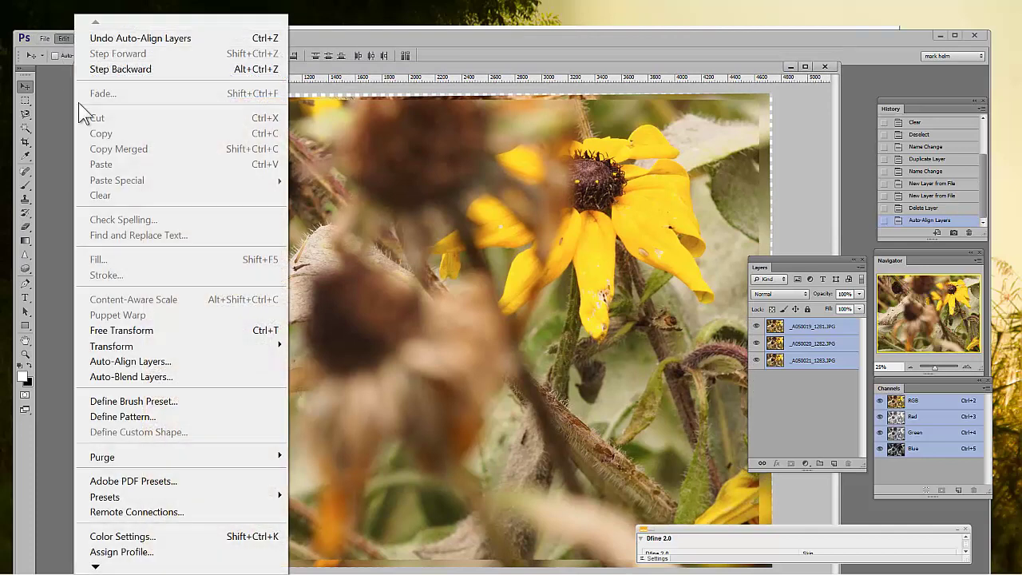
{"action": "left_click", "coordinate": [163, 378]}
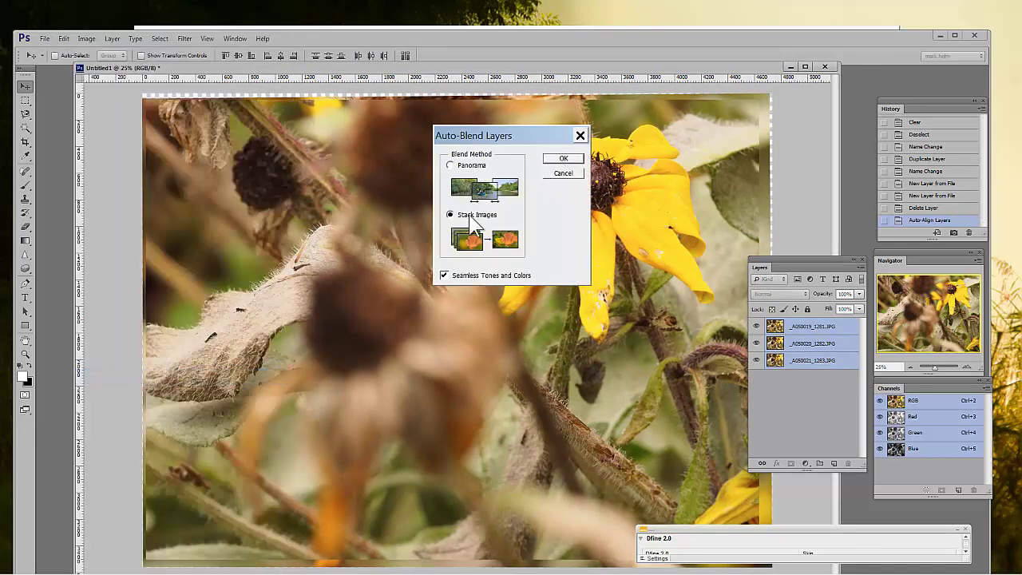
{"action": "left_click", "coordinate": [559, 159]}
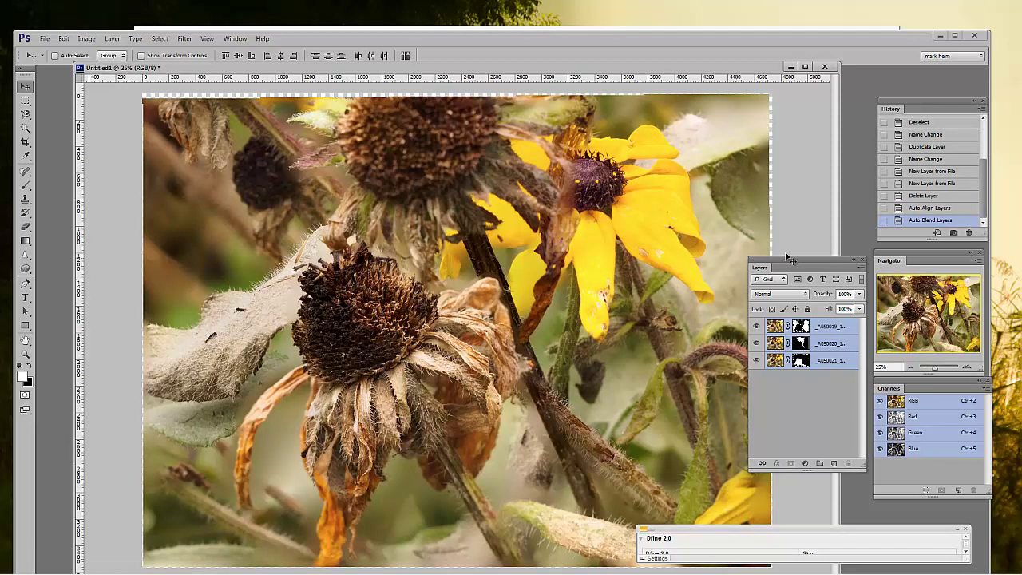
Clear the Layers and Dfine 2.0 windows from the image and examine the blended flowers up close at 33.33% and in full
{"action": "left_click_drag", "start_coordinate": [801, 256], "coordinate": [831, 235]}
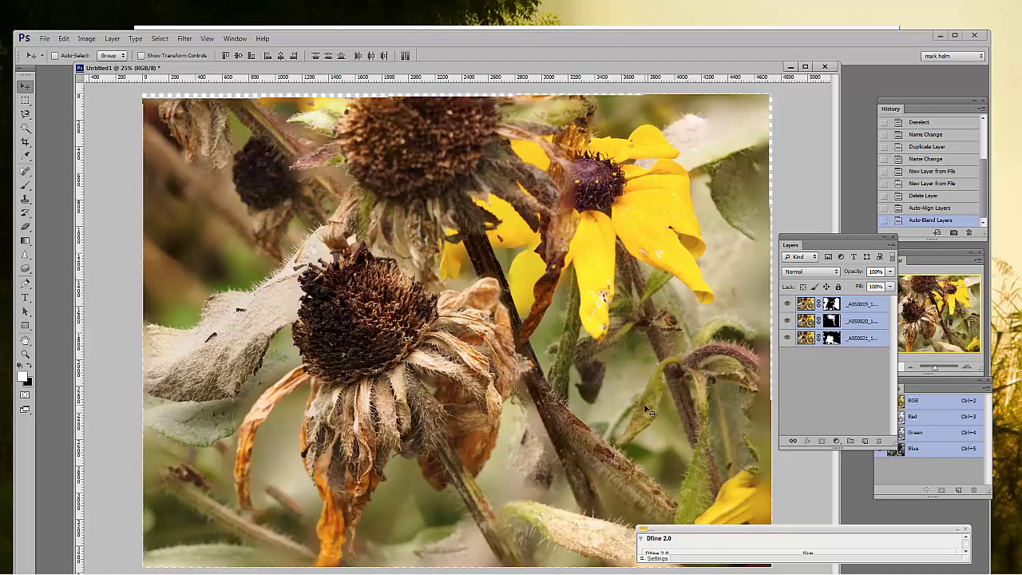
{"action": "left_click", "coordinate": [967, 367]}
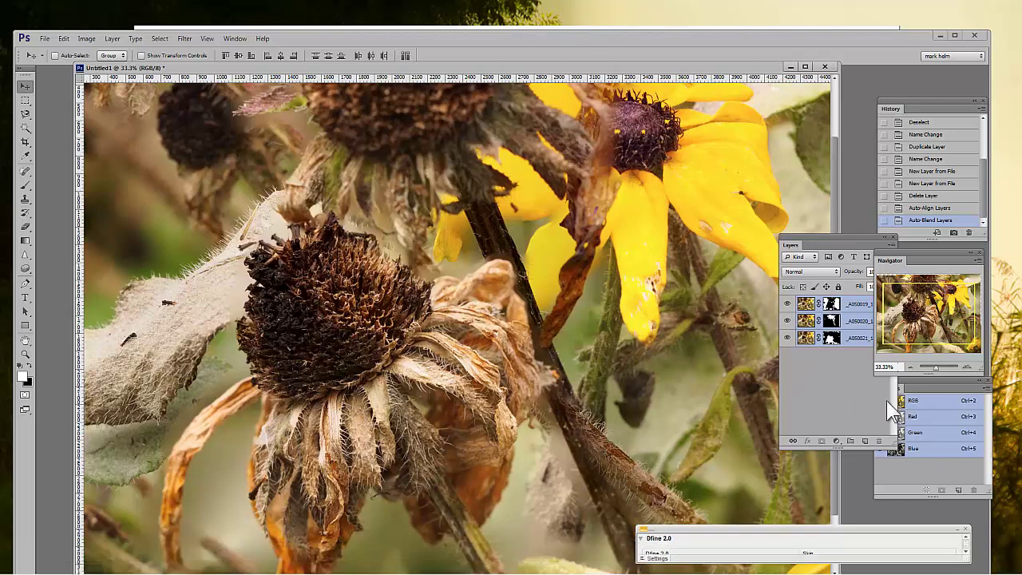
{"action": "left_click", "coordinate": [910, 367]}
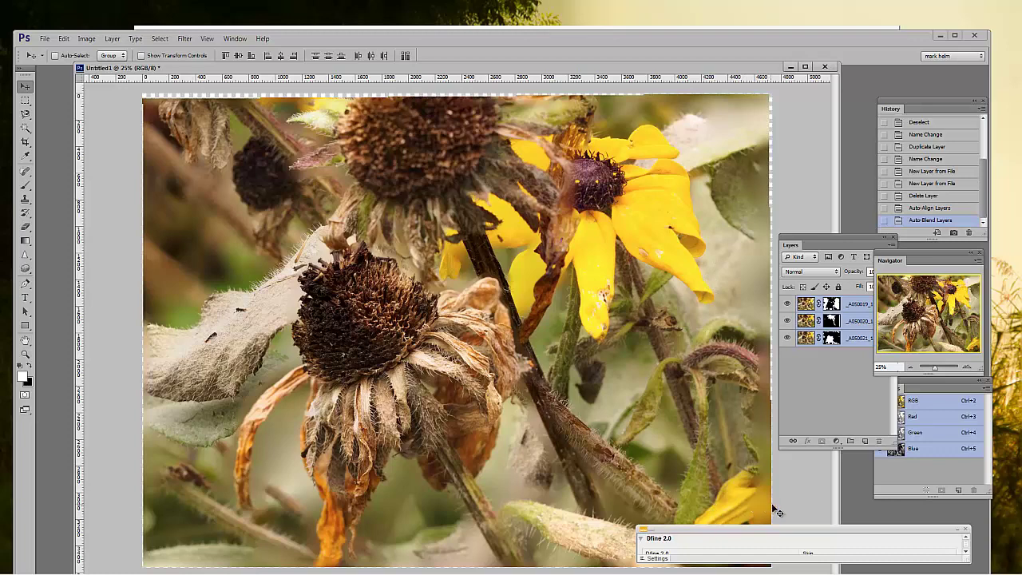
{"action": "left_click_drag", "start_coordinate": [808, 527], "coordinate": [1018, 535]}
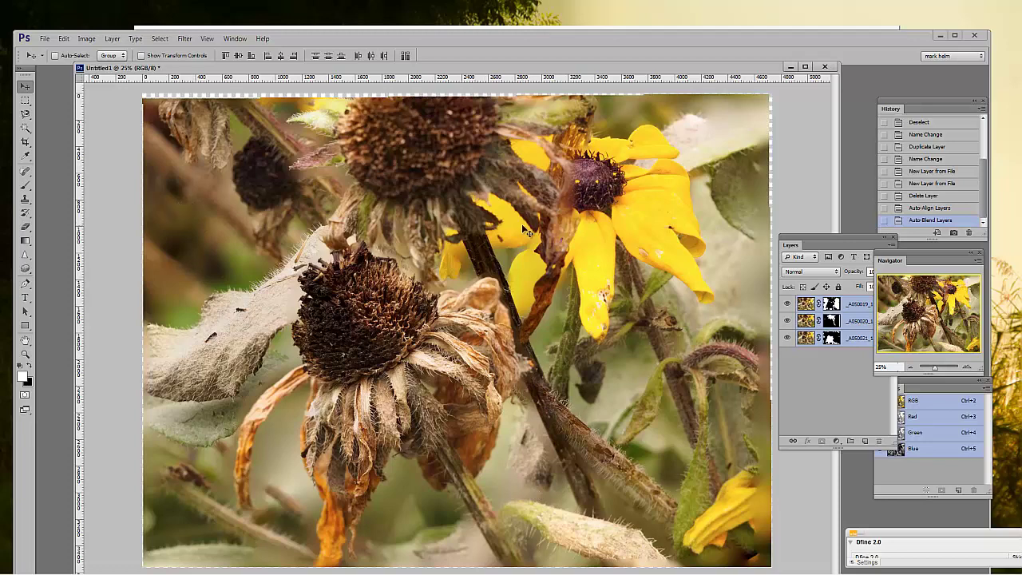
Merge the three blended layers into one and crop away the uneven borders on all four sides of the image
{"action": "left_click", "coordinate": [111, 38]}
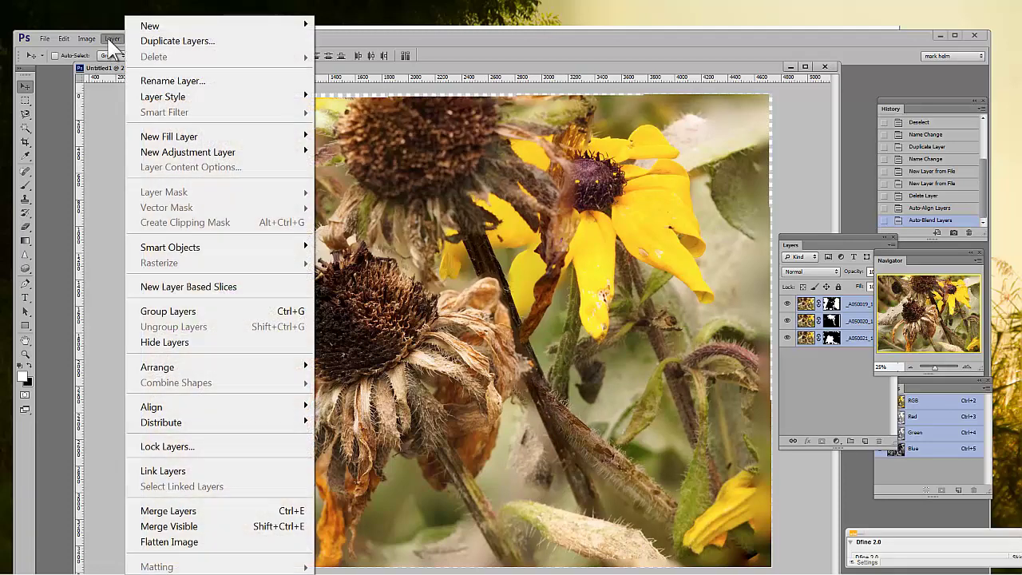
{"action": "left_click", "coordinate": [213, 506]}
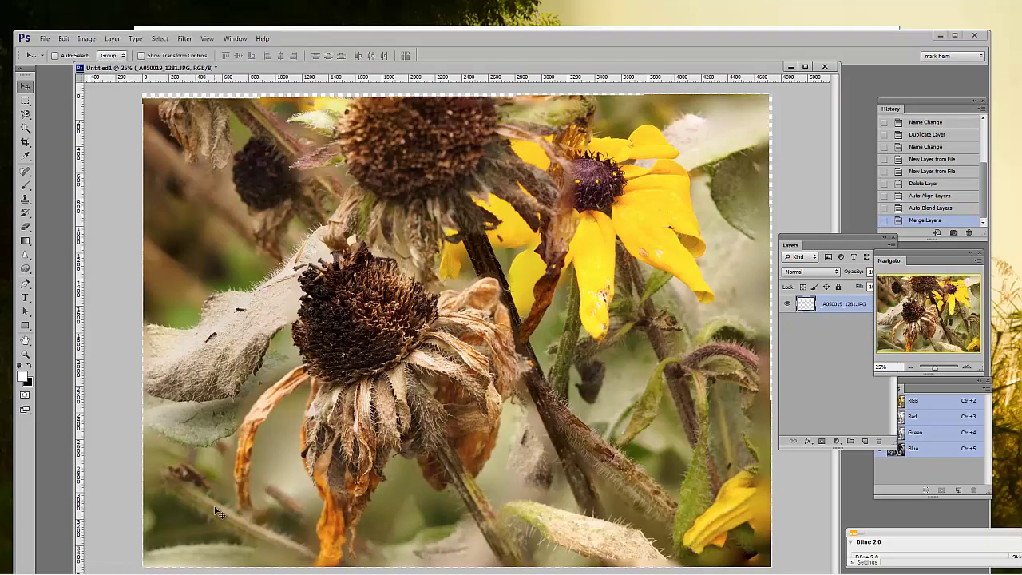
{"action": "left_click", "coordinate": [27, 145]}
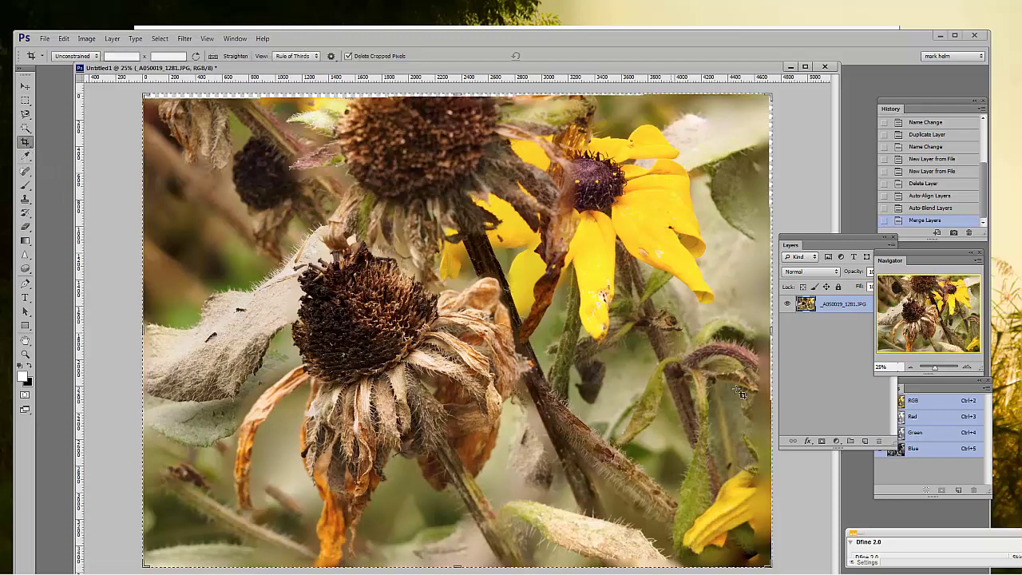
{"action": "left_click", "coordinate": [910, 366]}
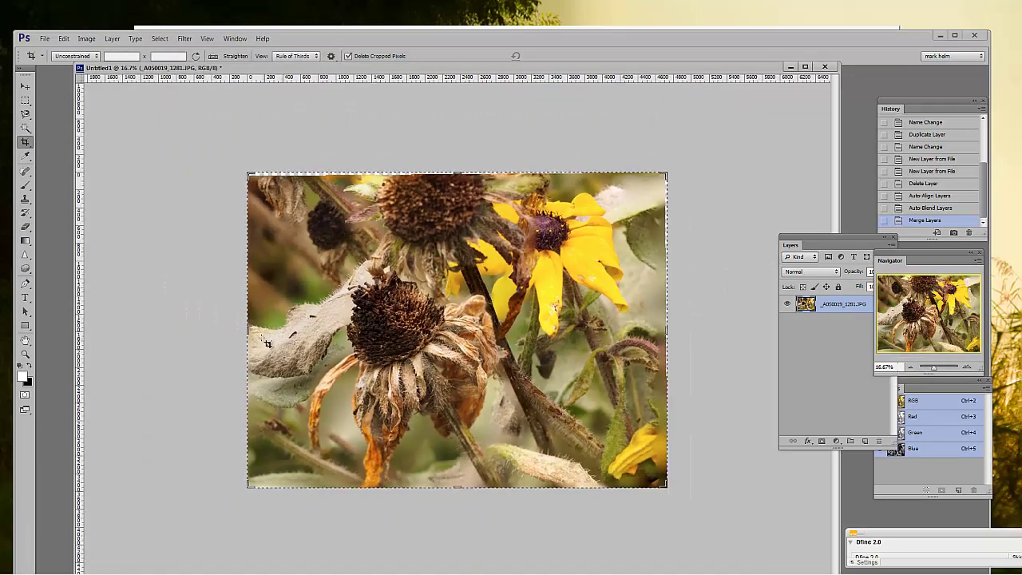
{"action": "left_click_drag", "start_coordinate": [248, 327], "coordinate": [251, 328]}
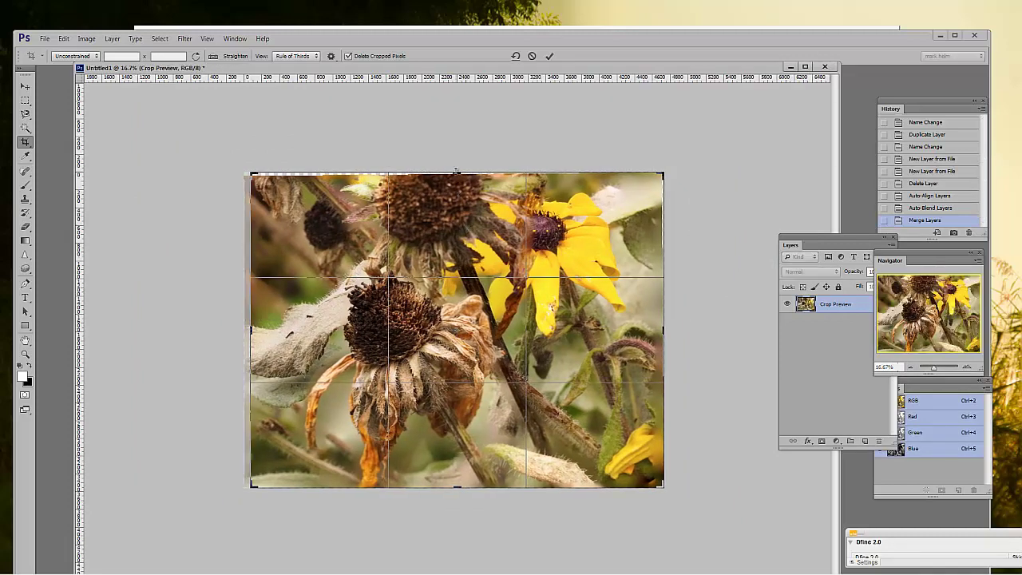
{"action": "left_click_drag", "start_coordinate": [455, 173], "coordinate": [456, 177]}
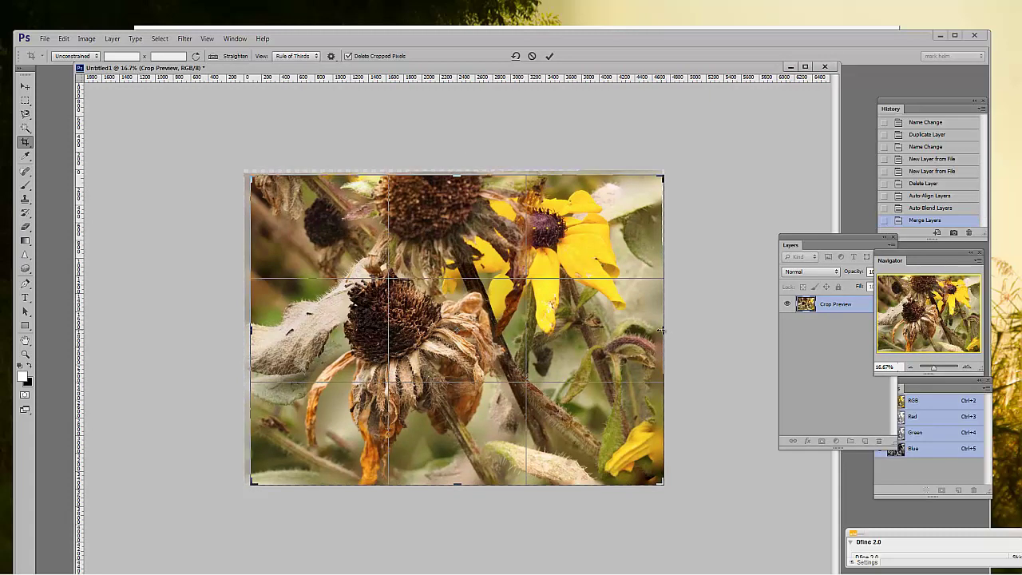
{"action": "left_click_drag", "start_coordinate": [661, 330], "coordinate": [655, 328]}
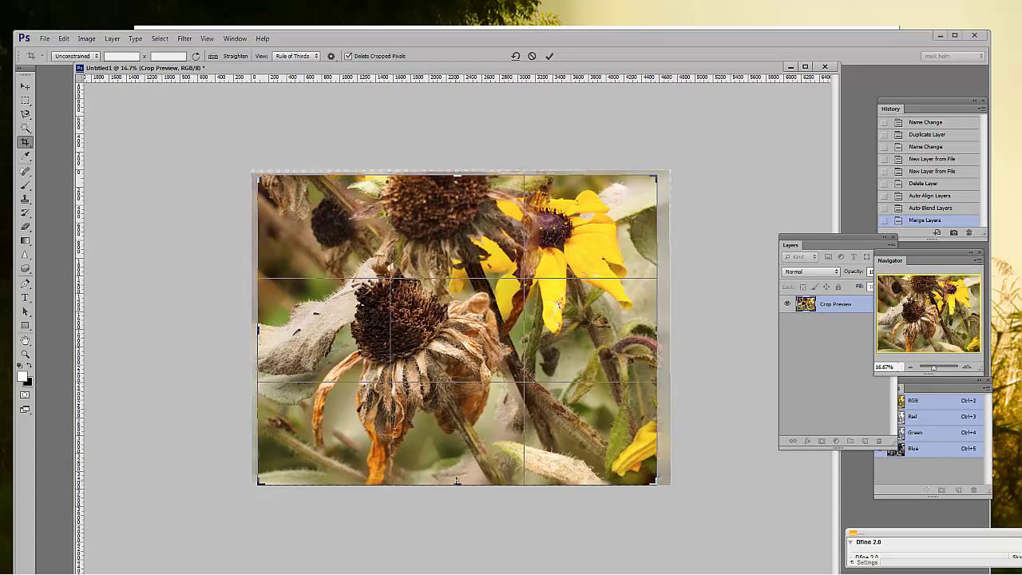
{"action": "left_click_drag", "start_coordinate": [457, 481], "coordinate": [480, 460]}
{"action": "key", "text": "Return"}
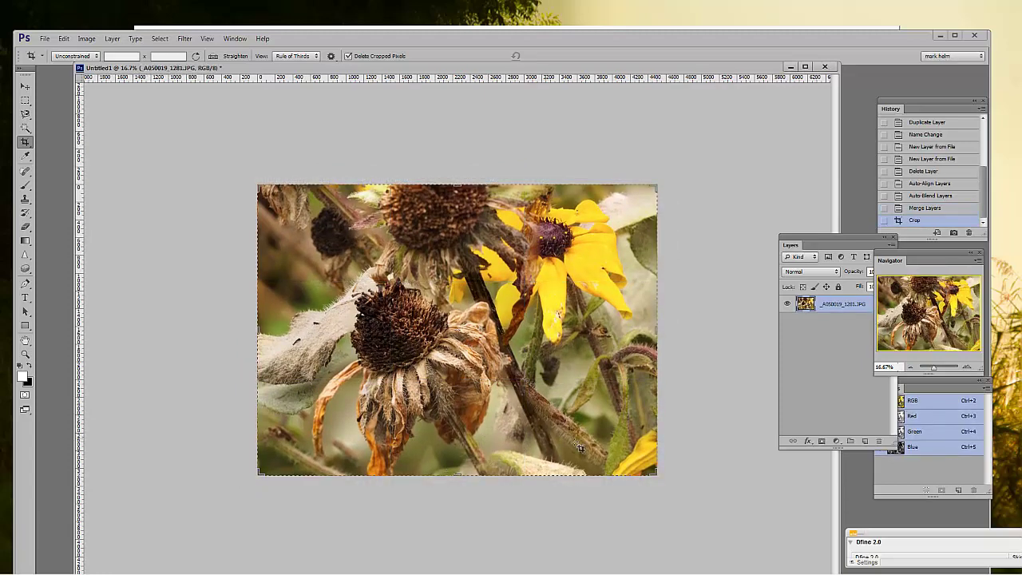
{"action": "left_click", "coordinate": [25, 86]}
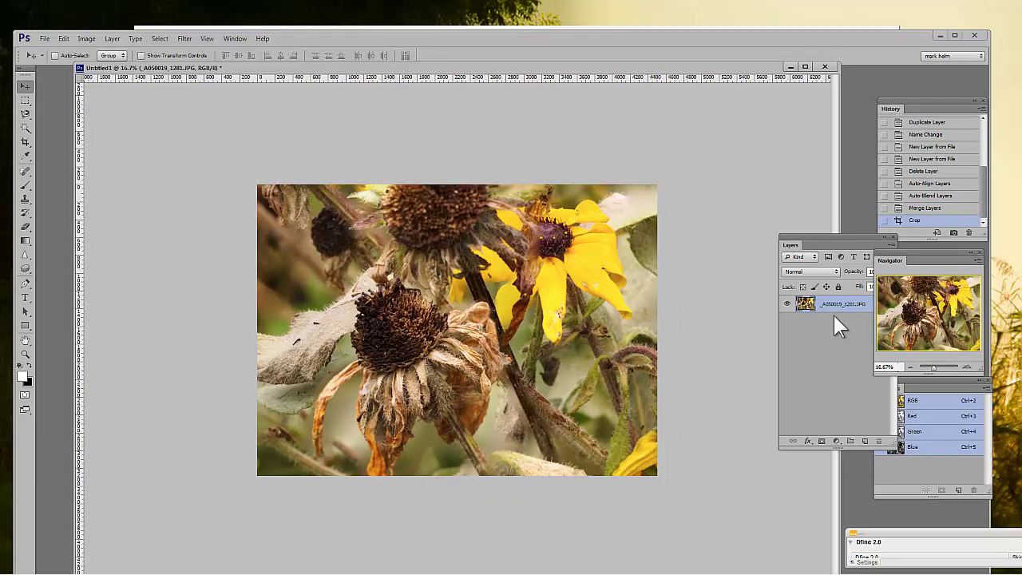
Apply the Viveza 2 filter to the merged layer with Structure 93%, Contrast 14%, Warmth 18% and Shadow Adjustments -2%
{"action": "left_click", "coordinate": [183, 40]}
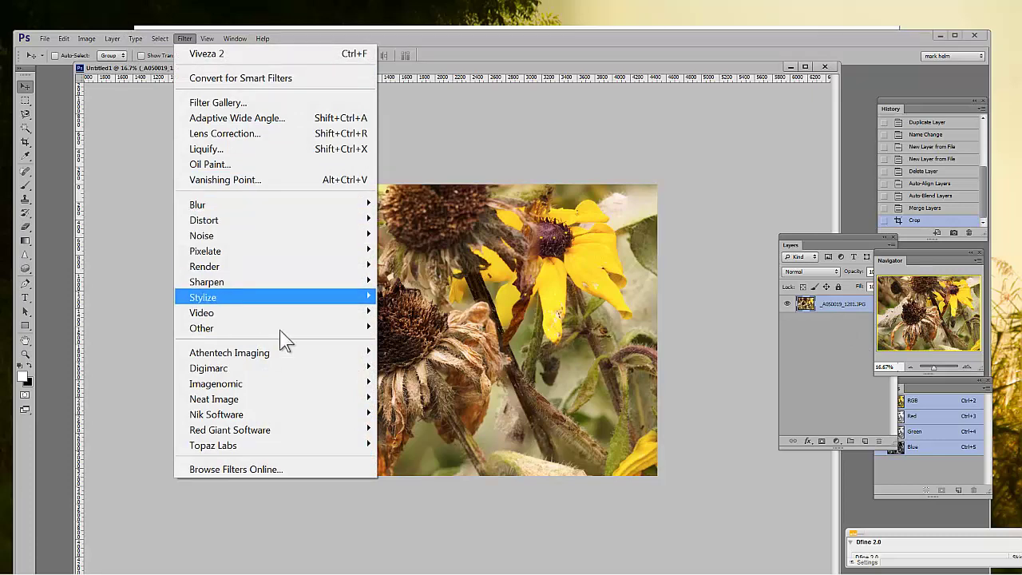
{"action": "mouse_move", "coordinate": [343, 416]}
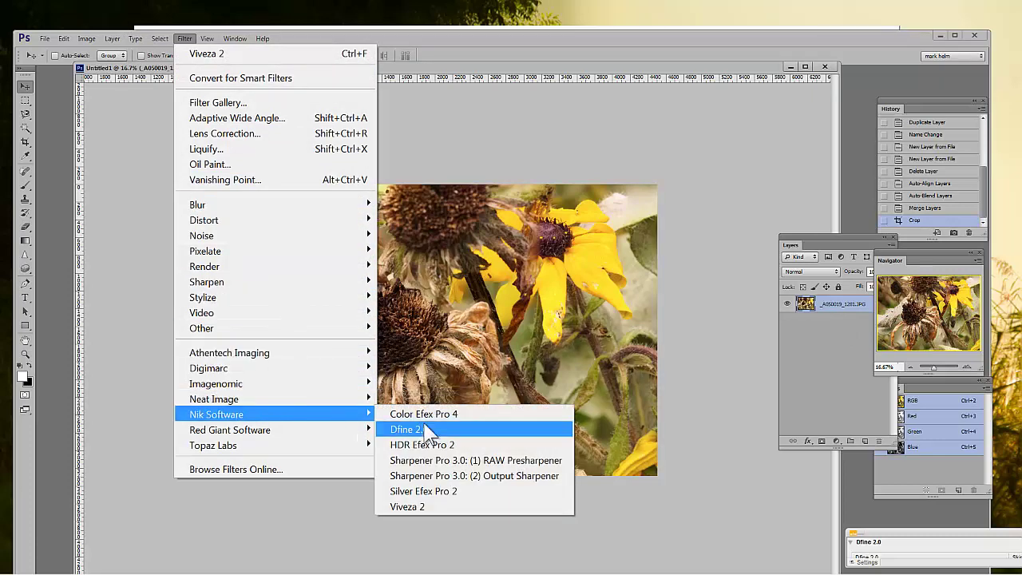
{"action": "left_click", "coordinate": [423, 507]}
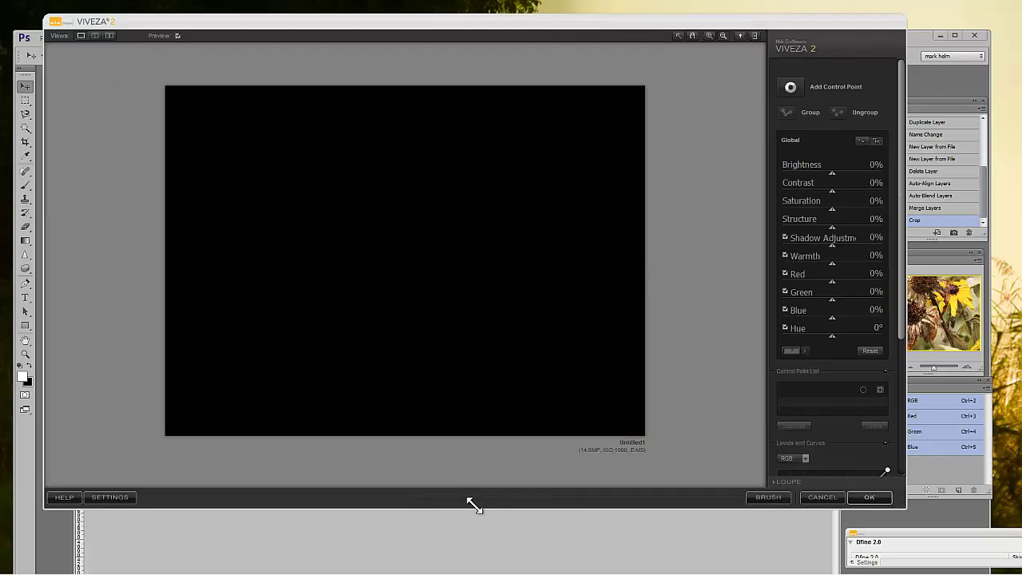
{"action": "left_click", "coordinate": [657, 359]}
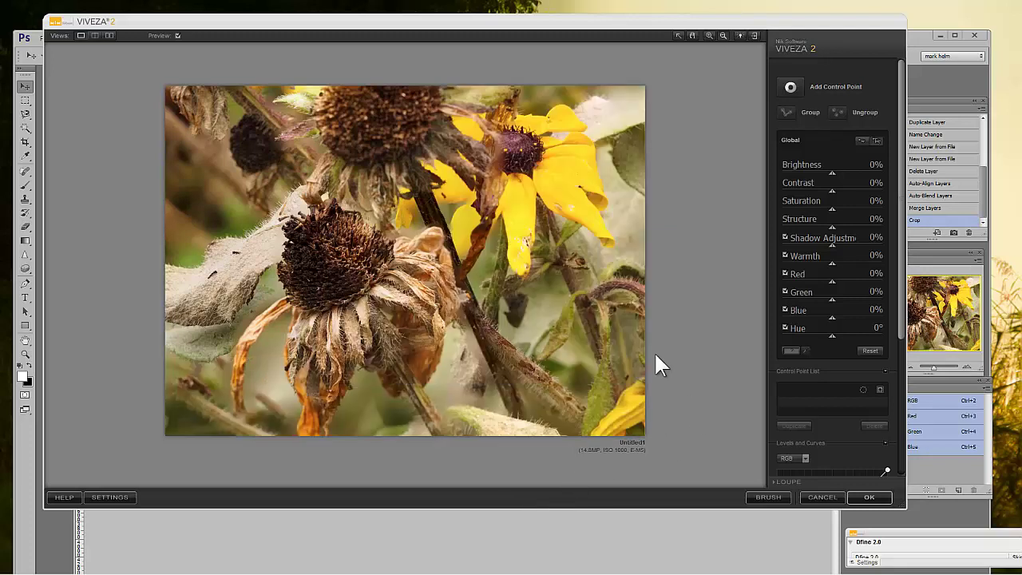
{"action": "left_click_drag", "start_coordinate": [832, 227], "coordinate": [880, 226]}
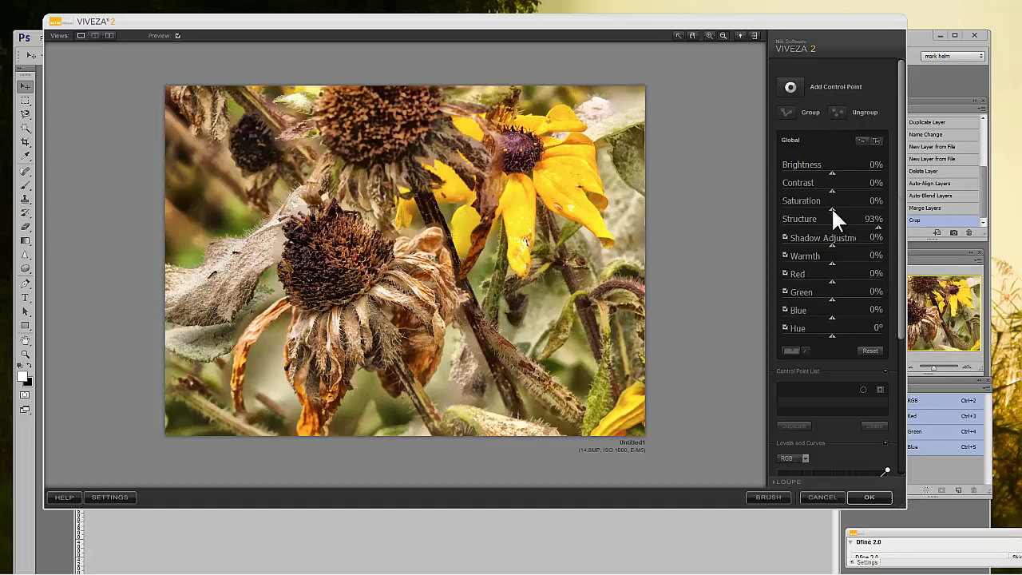
{"action": "mouse_move", "coordinate": [830, 189]}
{"action": "left_mouse_down"}
{"action": "mouse_move", "coordinate": [852, 191]}
{"action": "mouse_move", "coordinate": [836, 189]}
{"action": "left_mouse_up"}
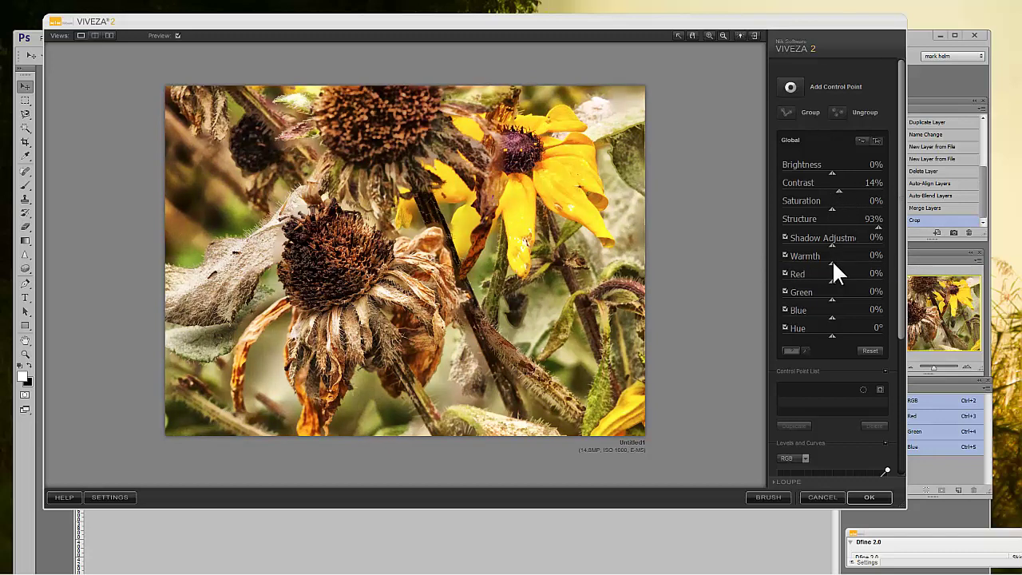
{"action": "left_click_drag", "start_coordinate": [834, 263], "coordinate": [845, 263]}
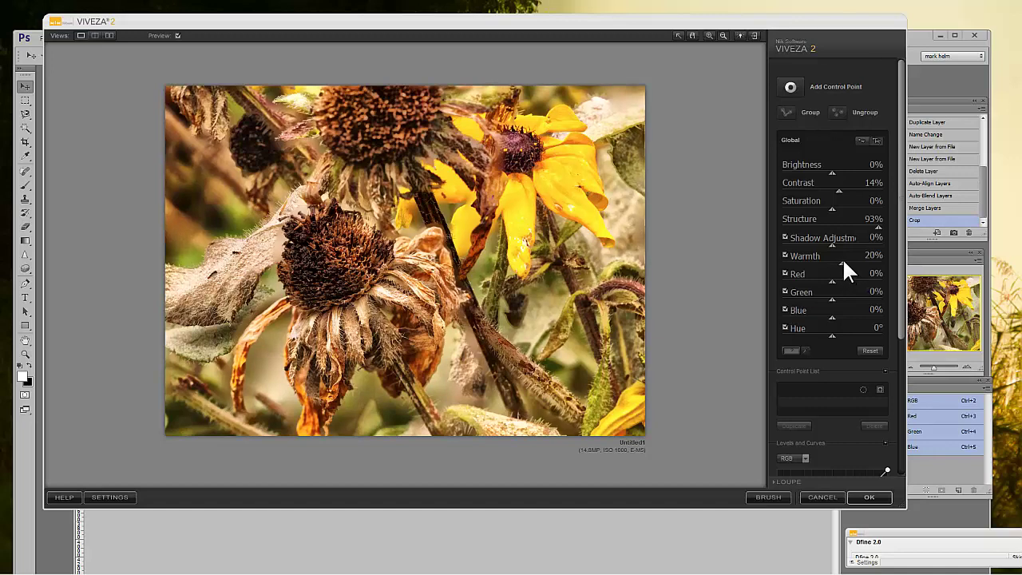
{"action": "mouse_move", "coordinate": [833, 242]}
{"action": "left_mouse_down"}
{"action": "mouse_move", "coordinate": [850, 245]}
{"action": "mouse_move", "coordinate": [831, 241]}
{"action": "left_mouse_up"}
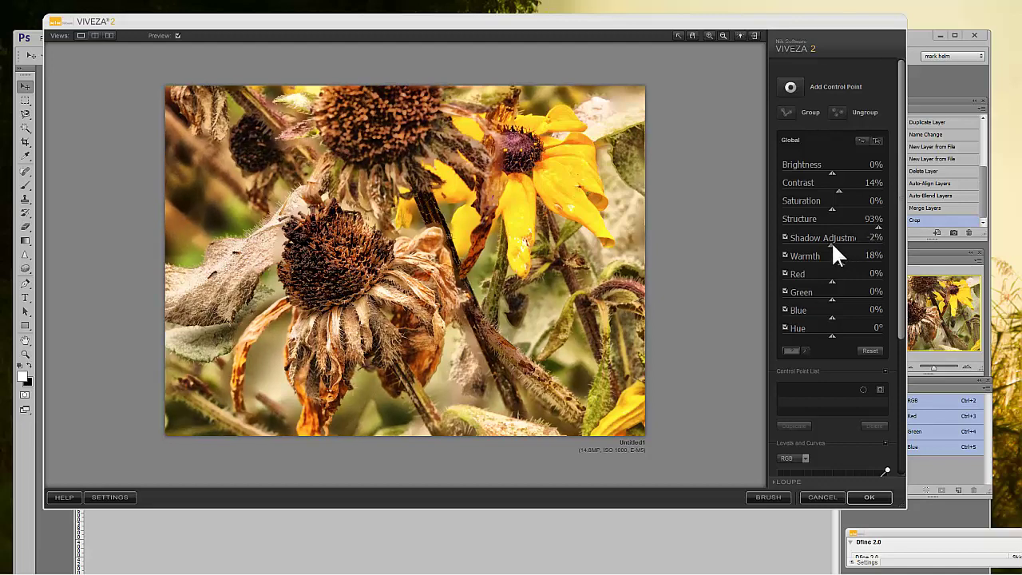
{"action": "left_click", "coordinate": [866, 498]}
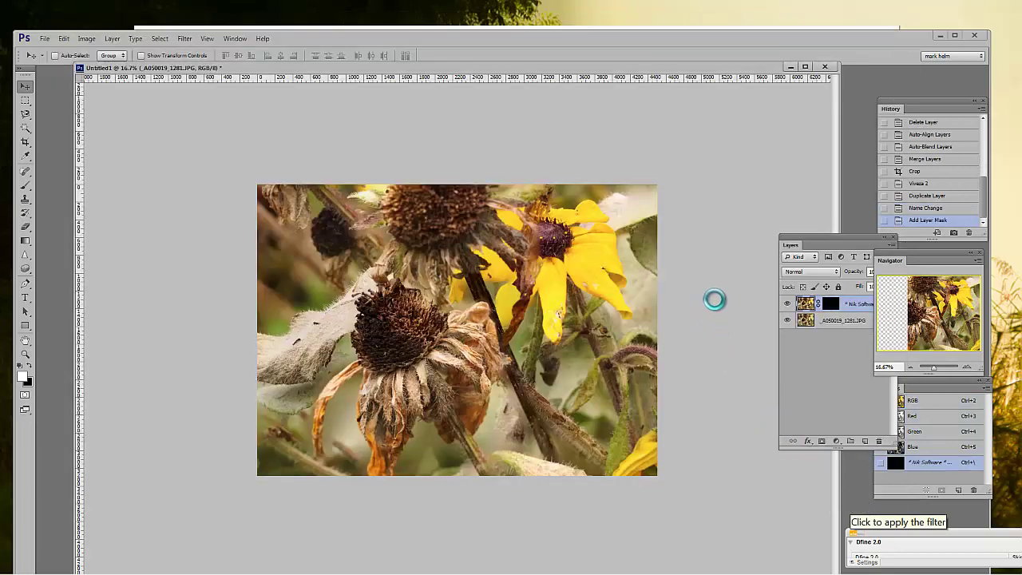